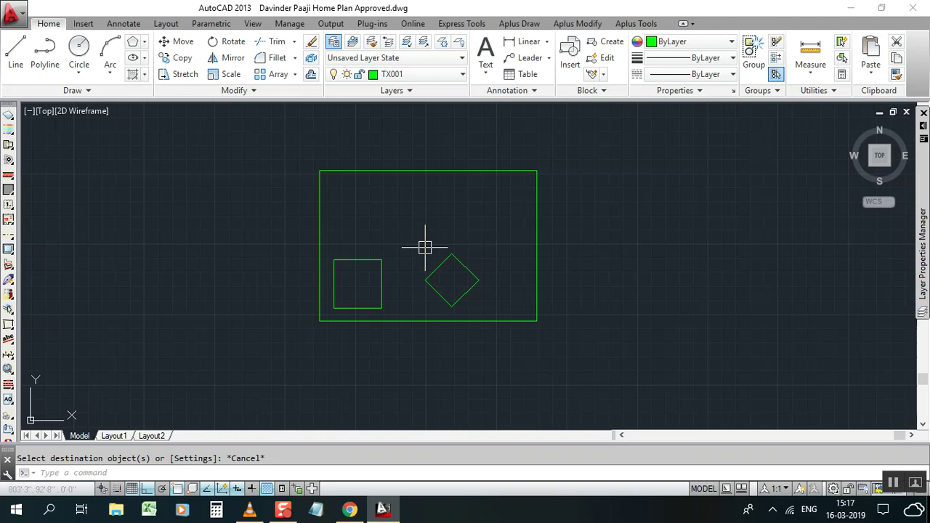
Step: Start OFFSET and accept the default 5'-0" offset distance
text(o)
key(Return)
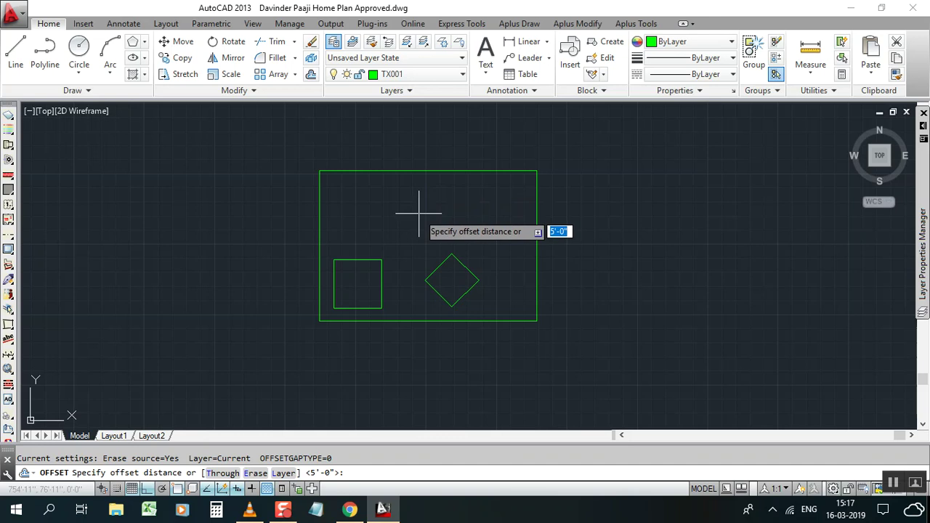
key(Return)
Step: Offset the rectangle's top edge downward three times at 5' using the Multiple option
click(420, 172)
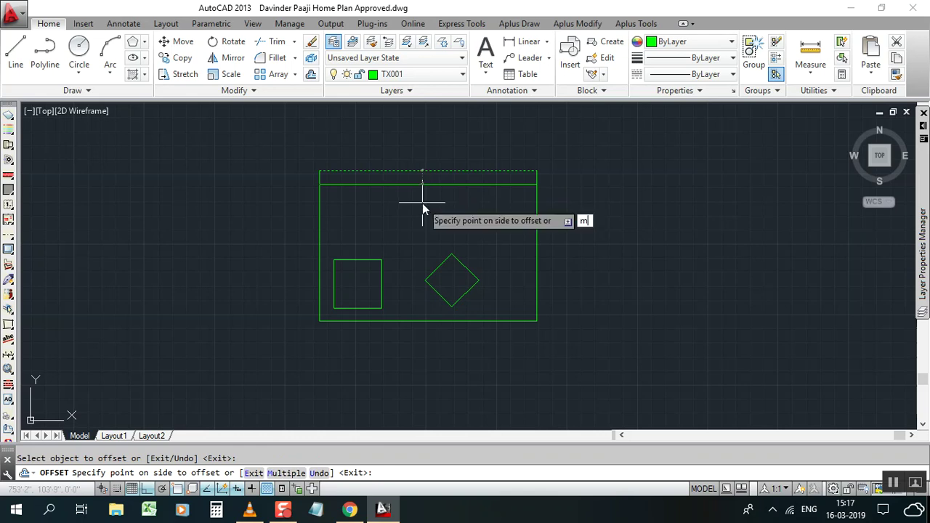
text(m)
key(Return)
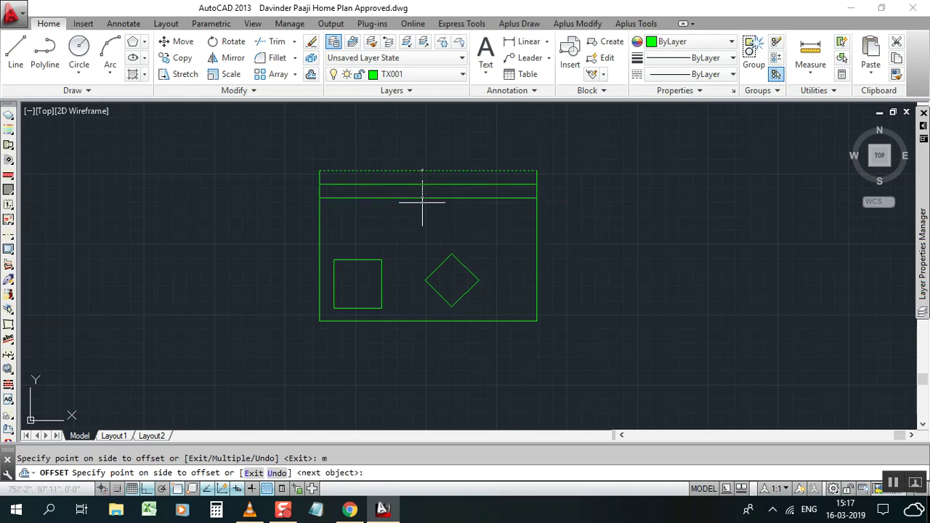
click(425, 204)
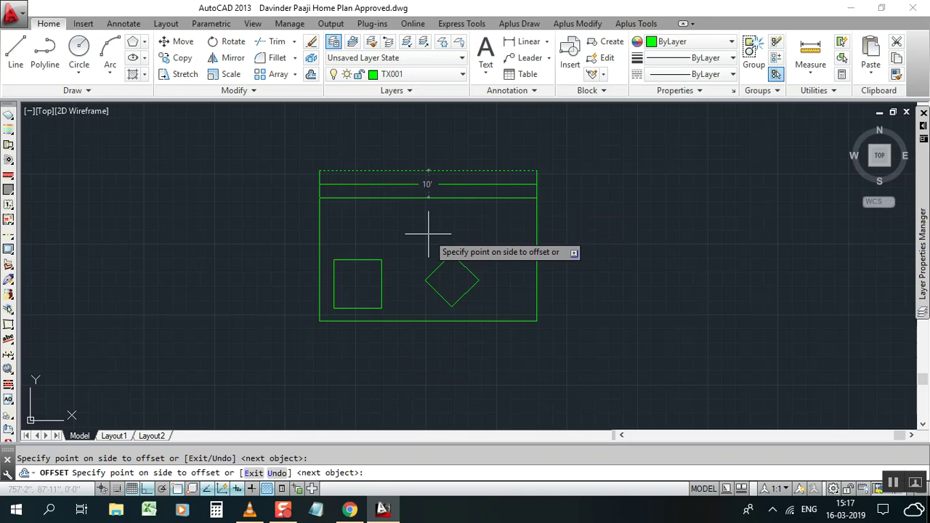
click(427, 234)
click(422, 247)
key(Escape)
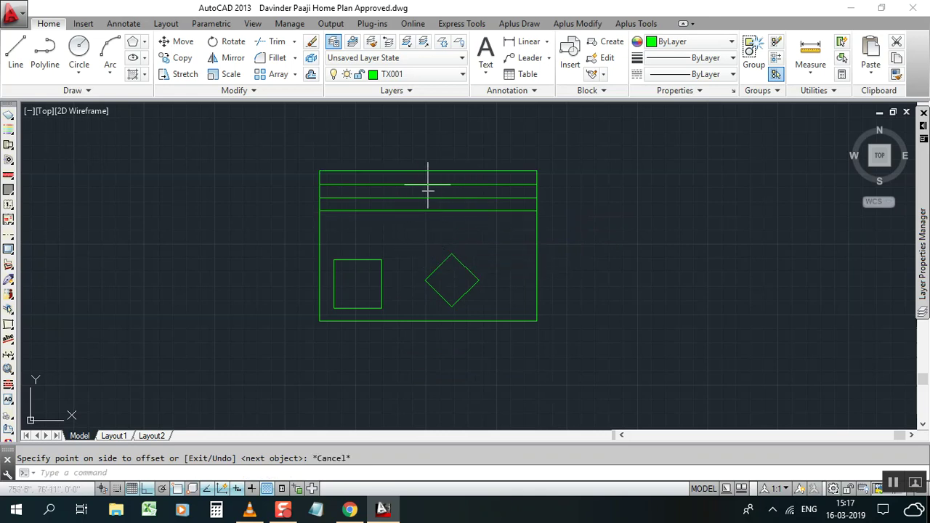
Step: Window-select and delete the two extra offset lines, keeping only the first one
click(430, 239)
click(409, 194)
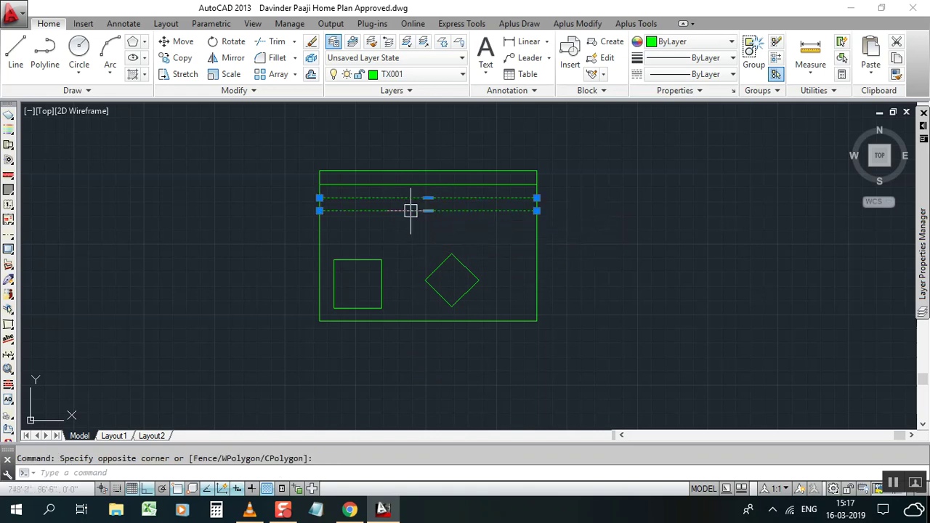
key(Delete)
scroll(415, 228, down, 2)
scroll(415, 230, up, 2)
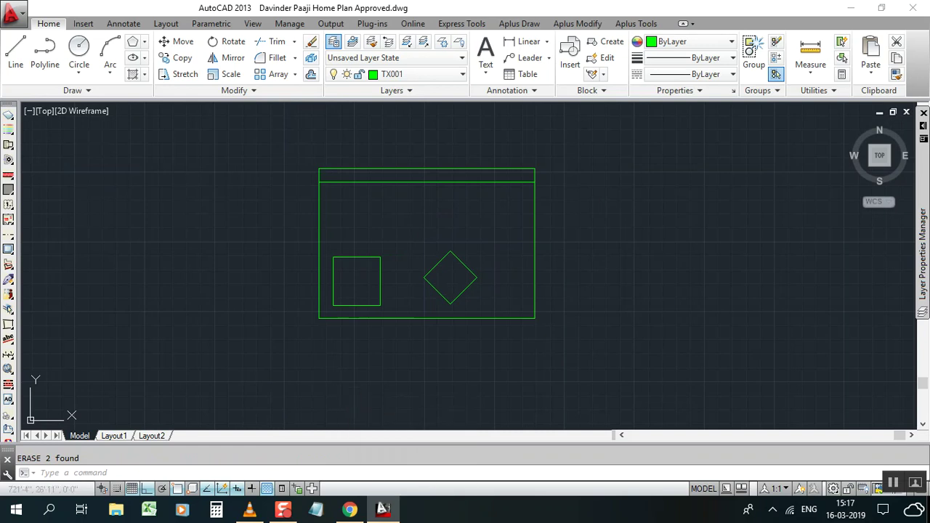
text(o)
key(Return)
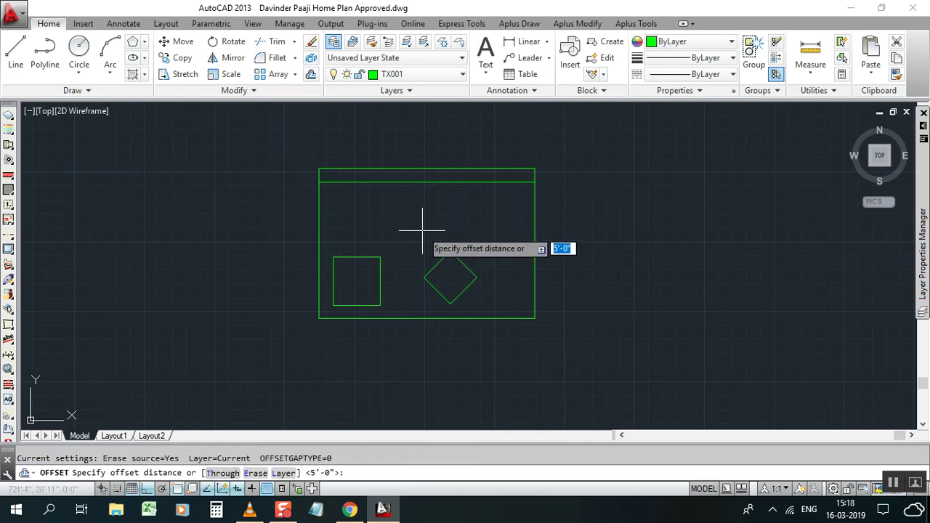
Step: Using the Through option, offset the inner top line down by 5' twice
text(t)
key(Return)
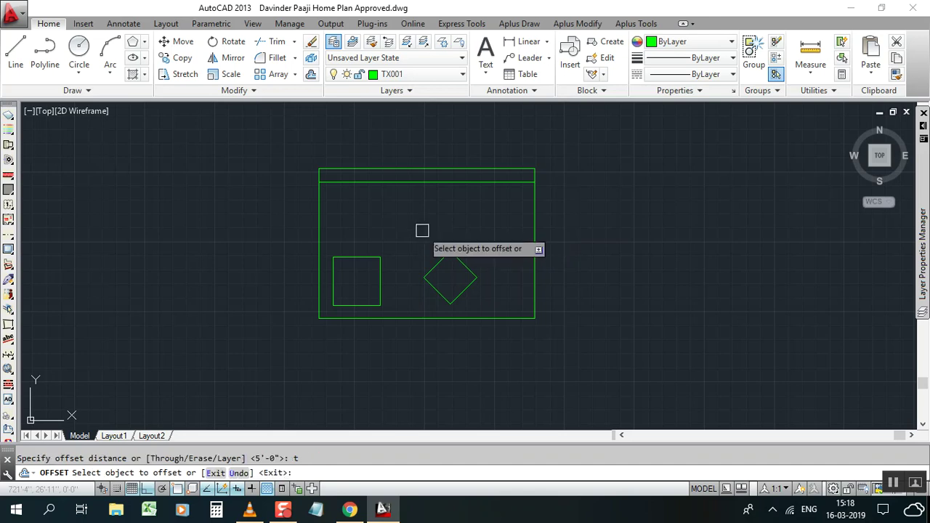
click(422, 186)
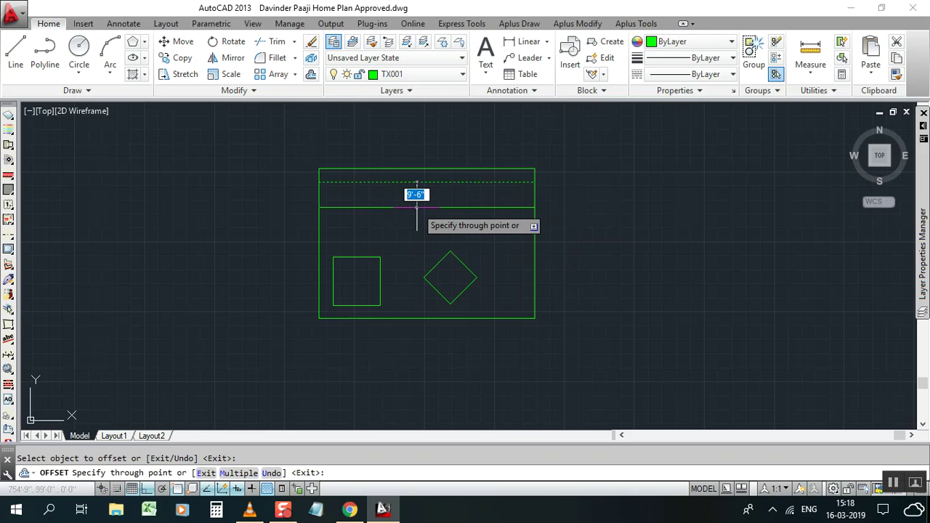
text(5)
key(Return)
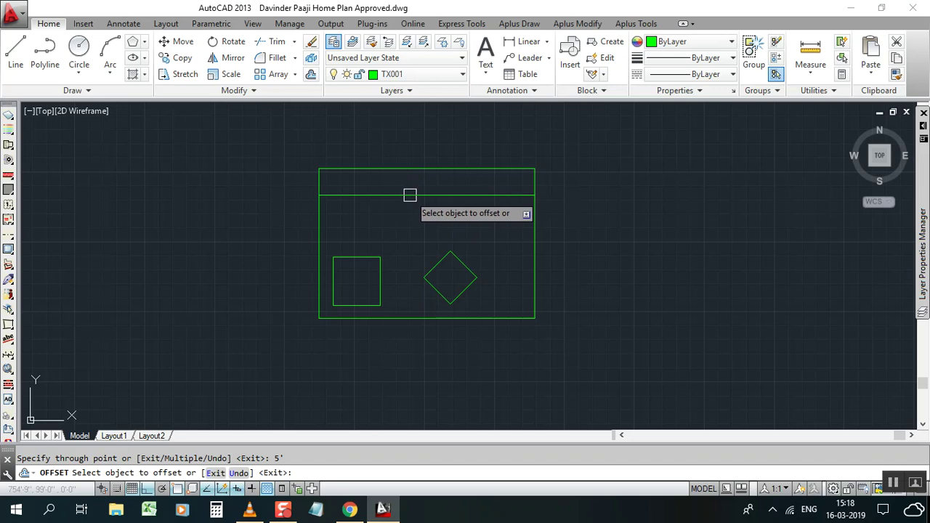
click(409, 195)
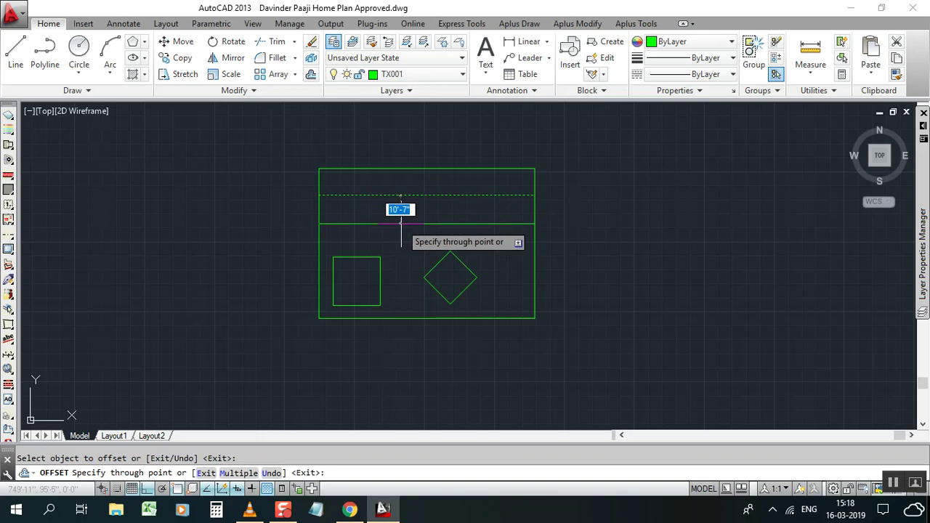
text(5')
key(Return)
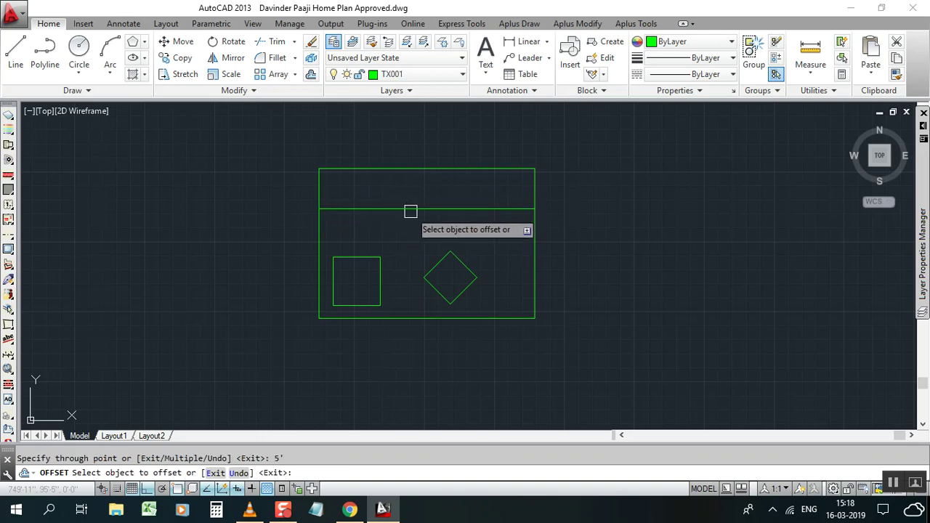
Step: Offset the horizontal line further down by another 10'
click(412, 210)
text(10')
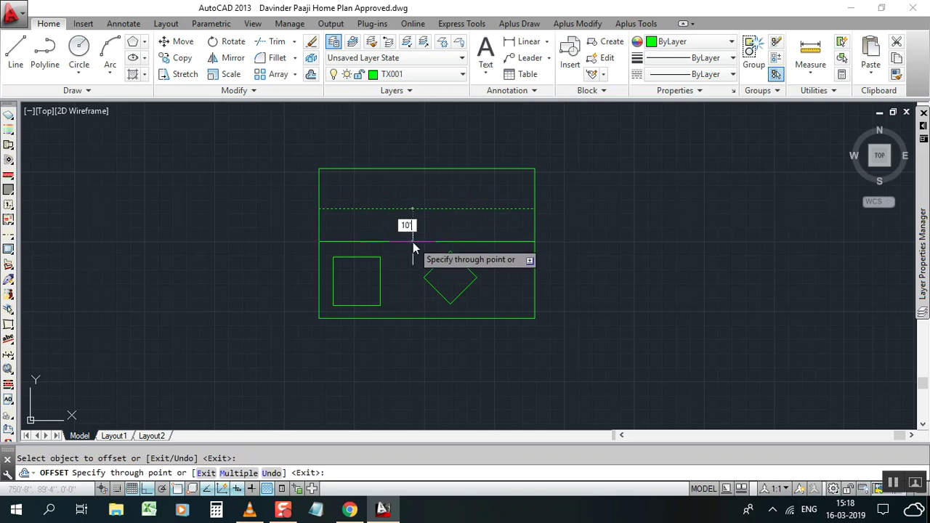
key(Return)
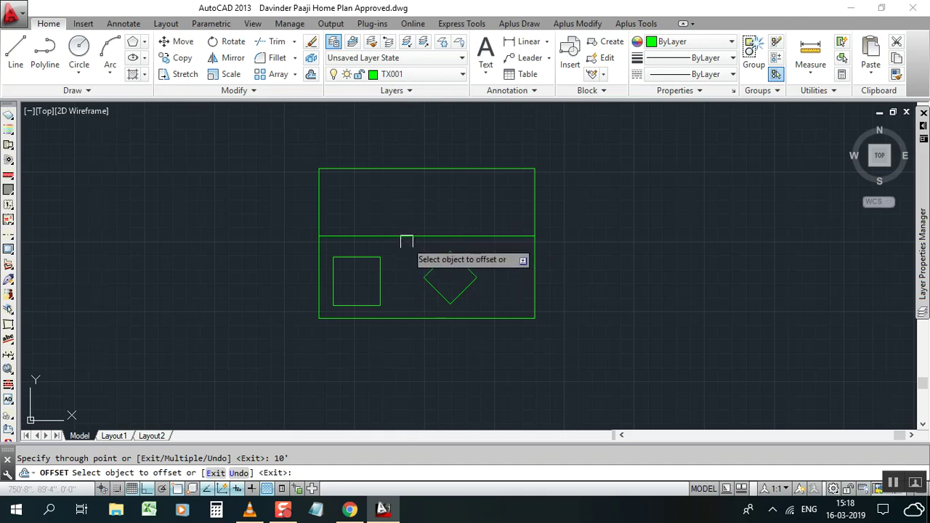
click(407, 236)
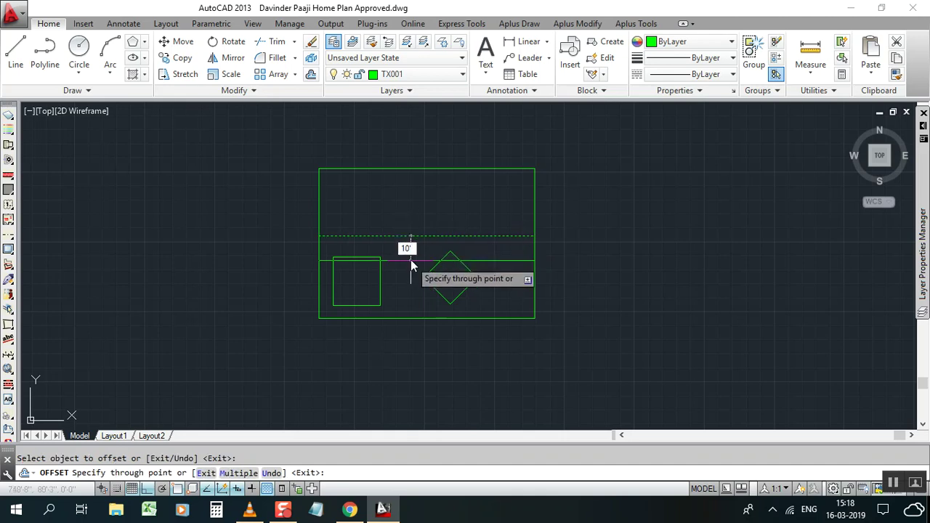
click(411, 259)
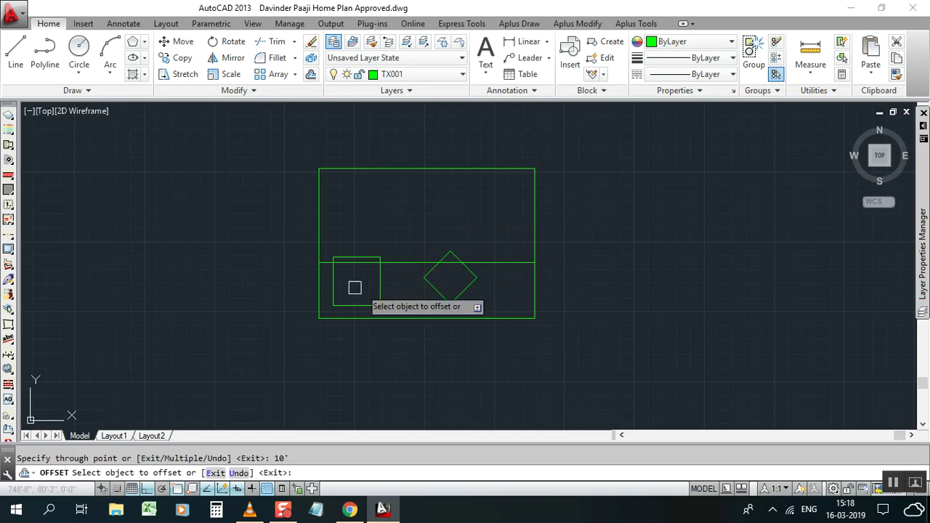
Step: Cancel and undo the trial offsets of the inner line
key(Escape)
key(ctrl+z)
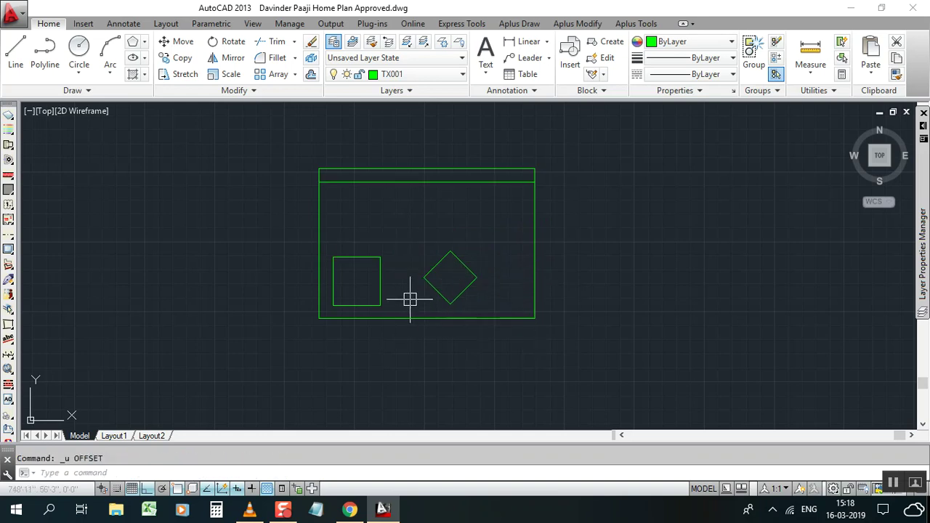
key(Escape)
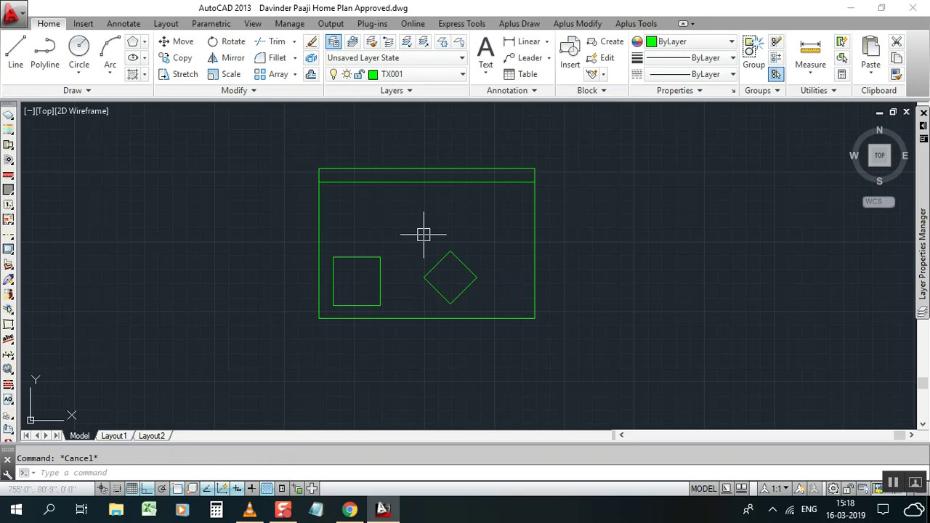
click(426, 233)
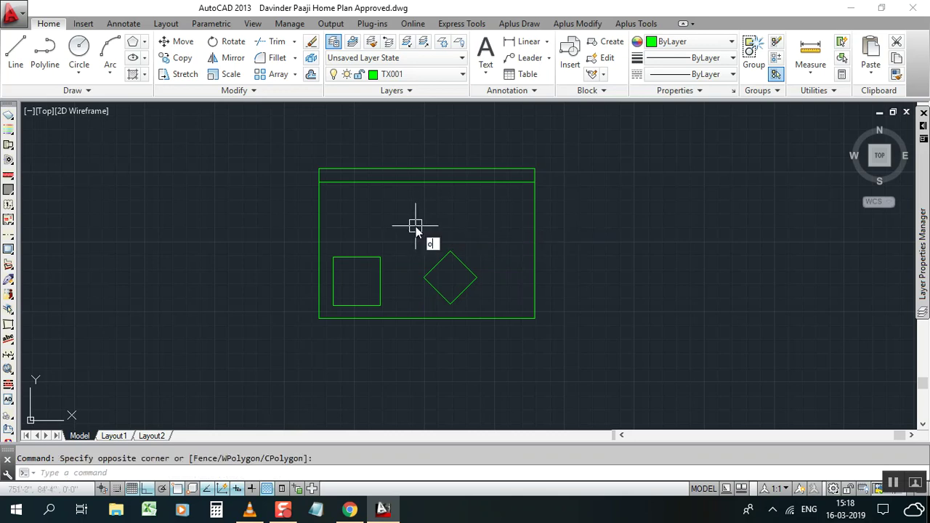
text(o)
key(Return)
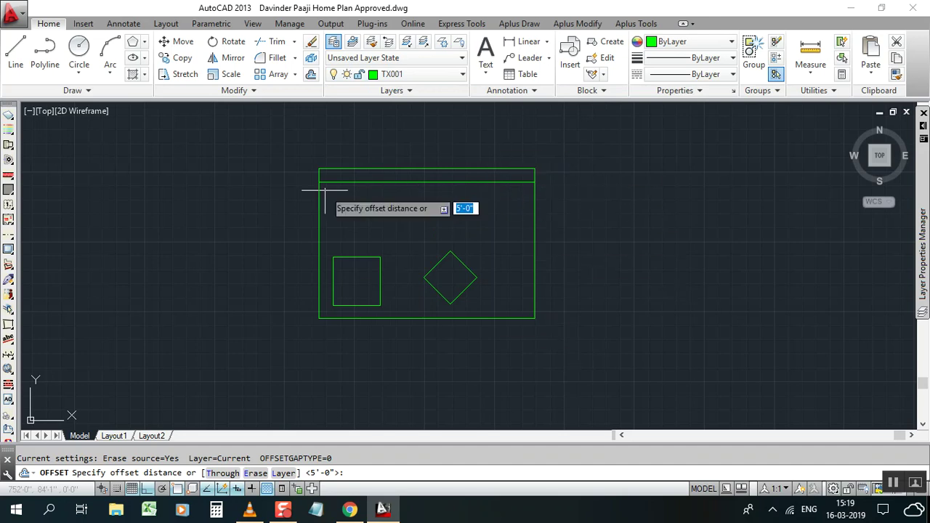
Step: Set Door as the current layer with colour ByLayer and cancel the pending offset
click(398, 76)
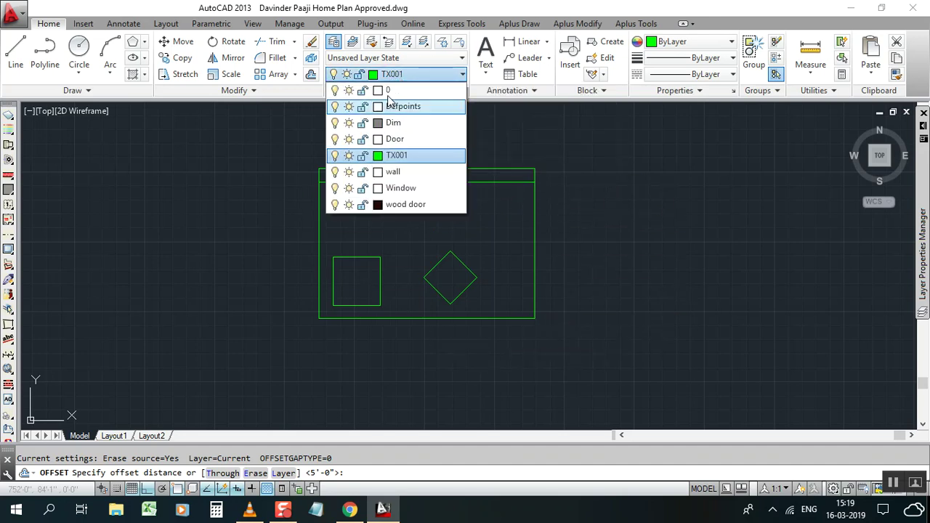
click(398, 139)
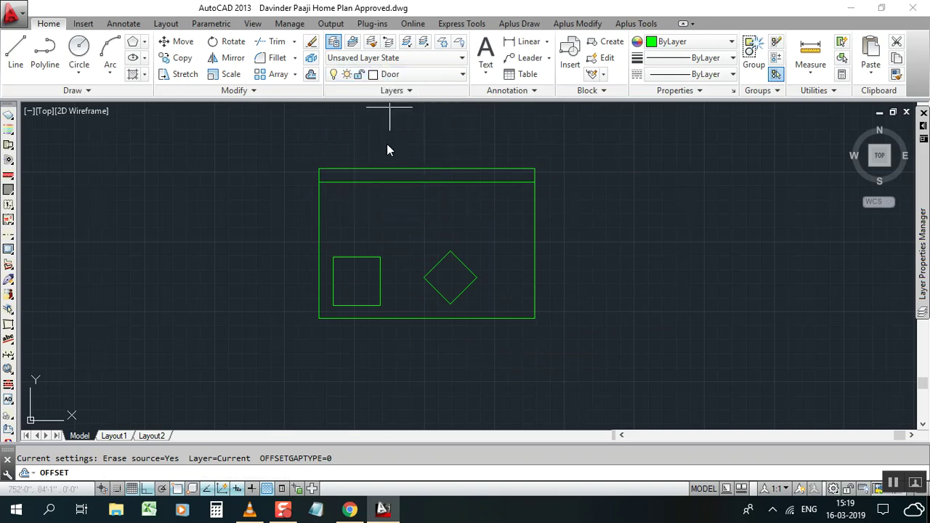
click(674, 43)
click(712, 46)
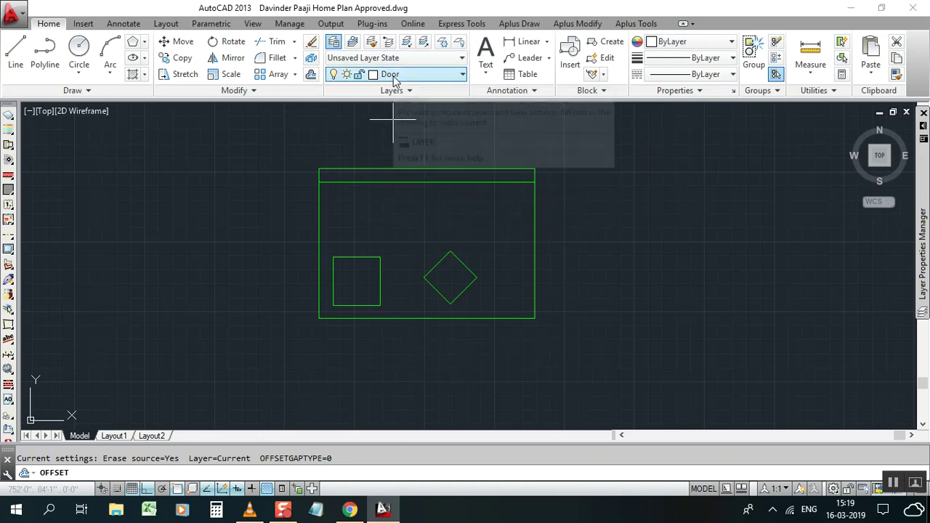
key(Escape)
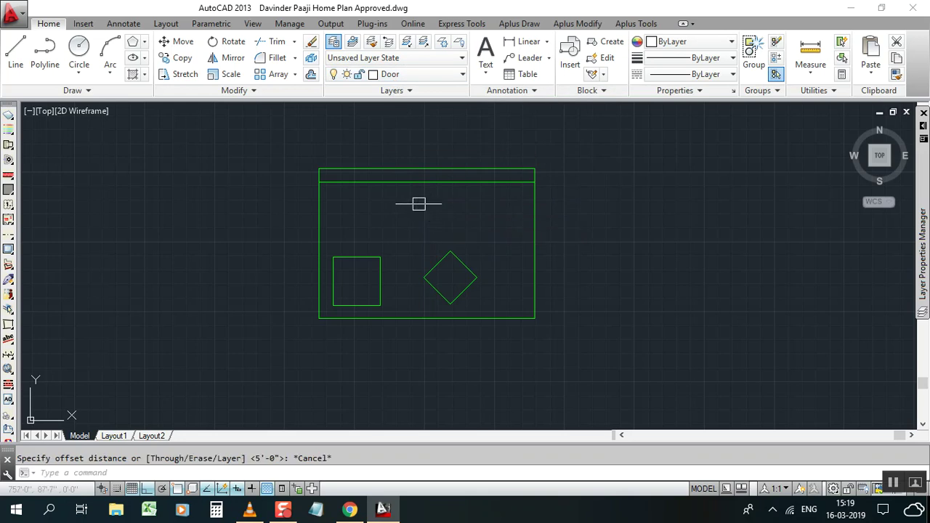
Step: Trial-offset the upper inner line onto the current layer, then undo it
key(Return)
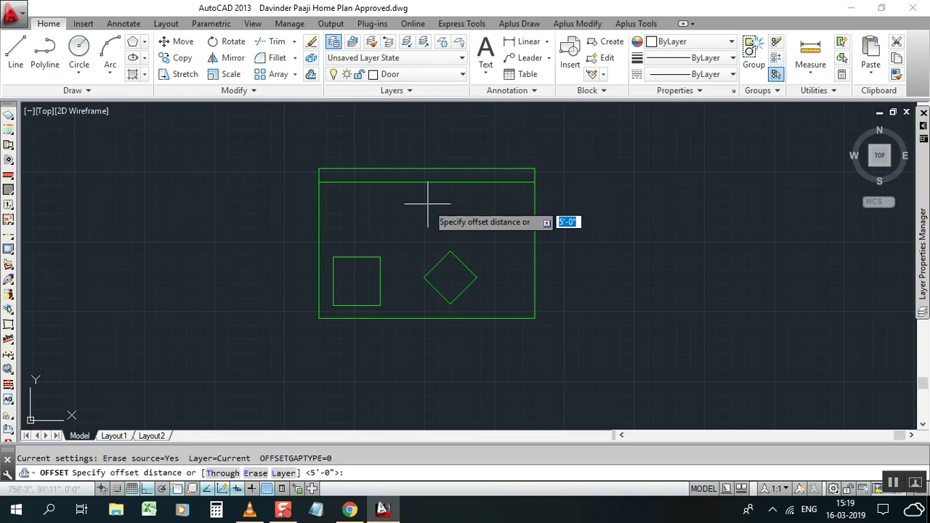
text(l)
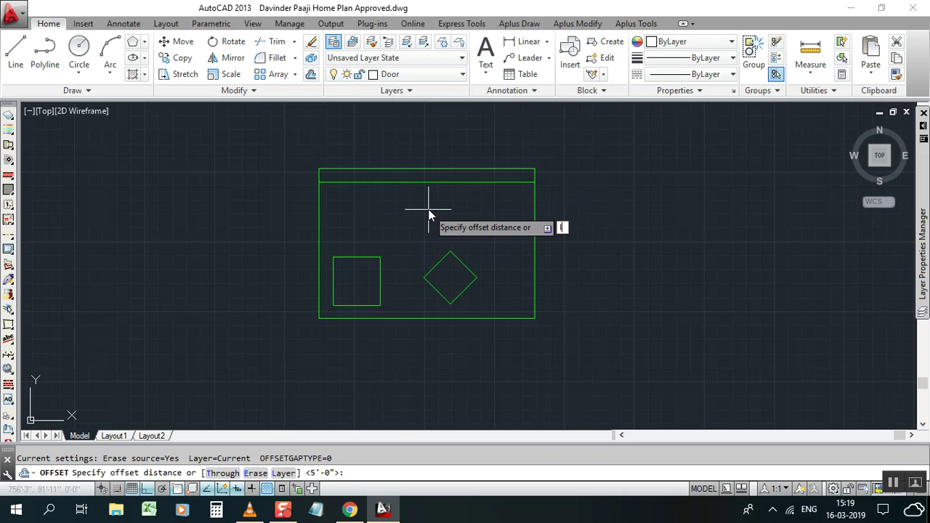
key(Return)
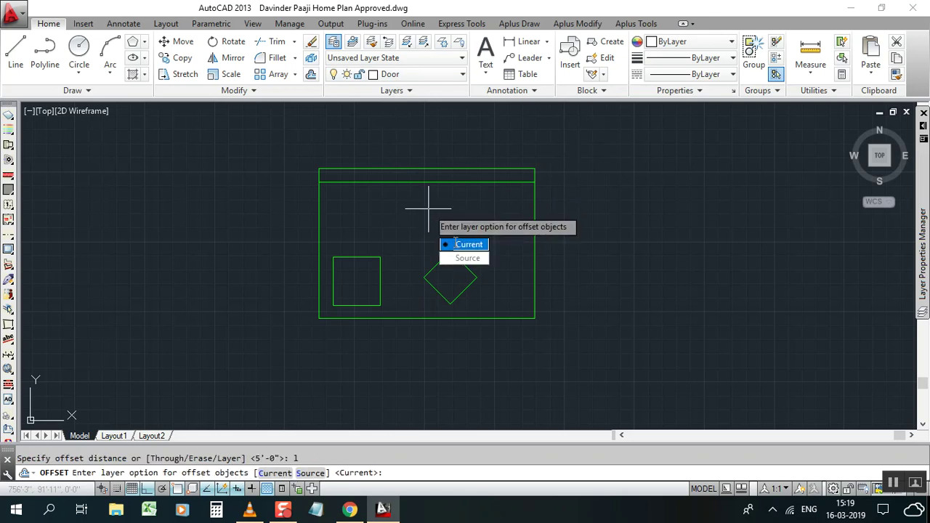
text(c)
key(Return)
key(Return)
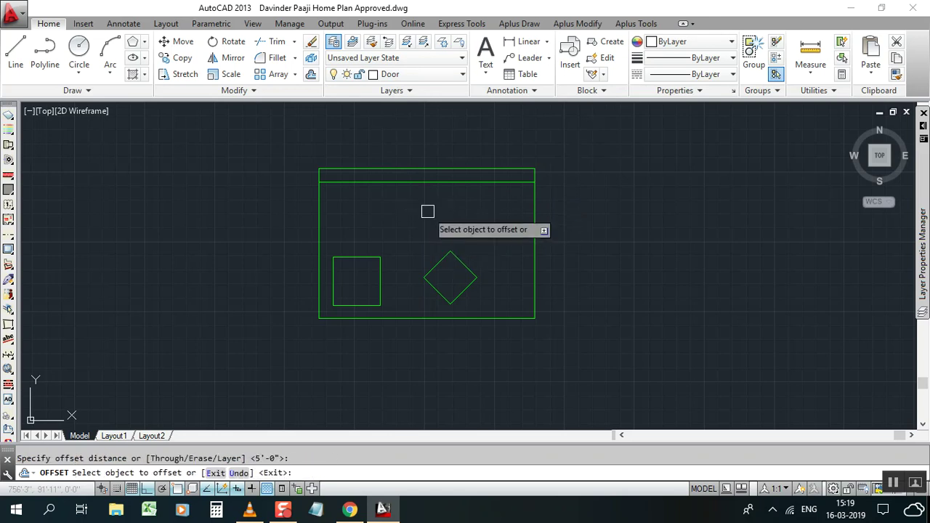
click(402, 183)
click(407, 221)
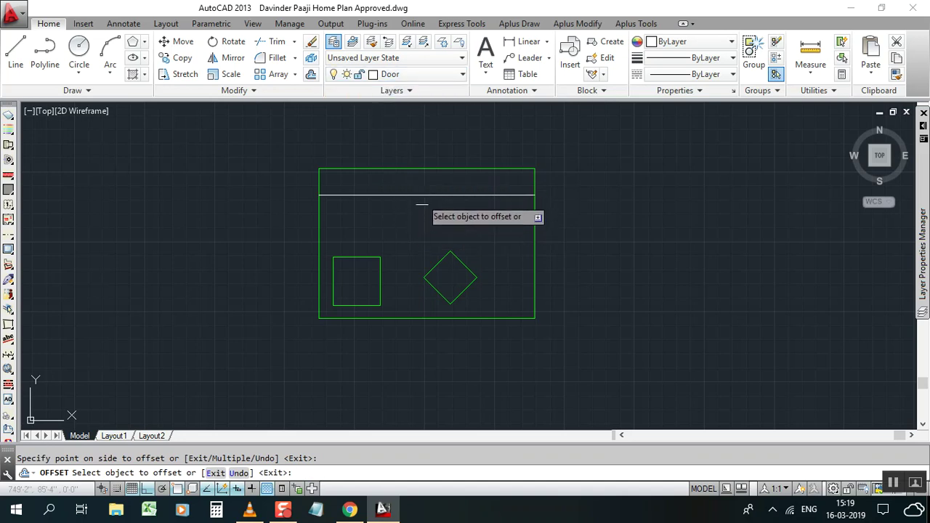
key(Escape)
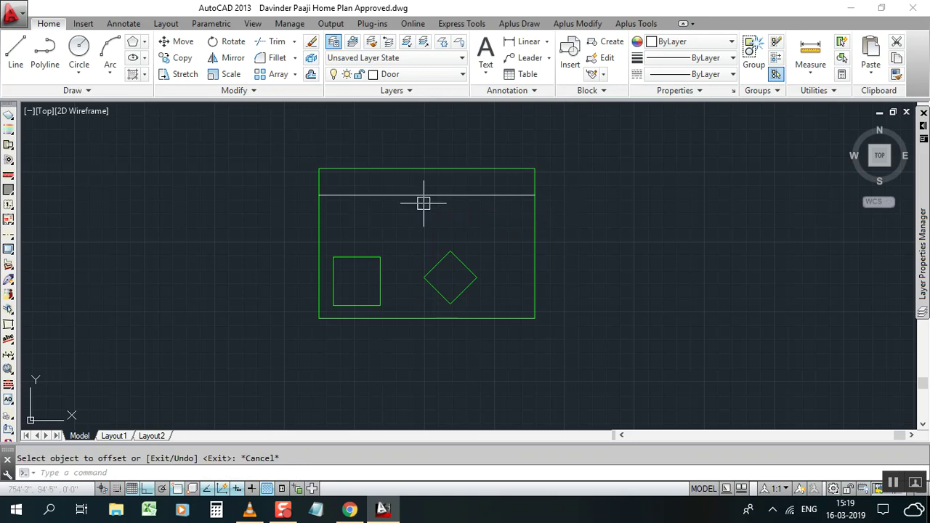
key(ctrl+z)
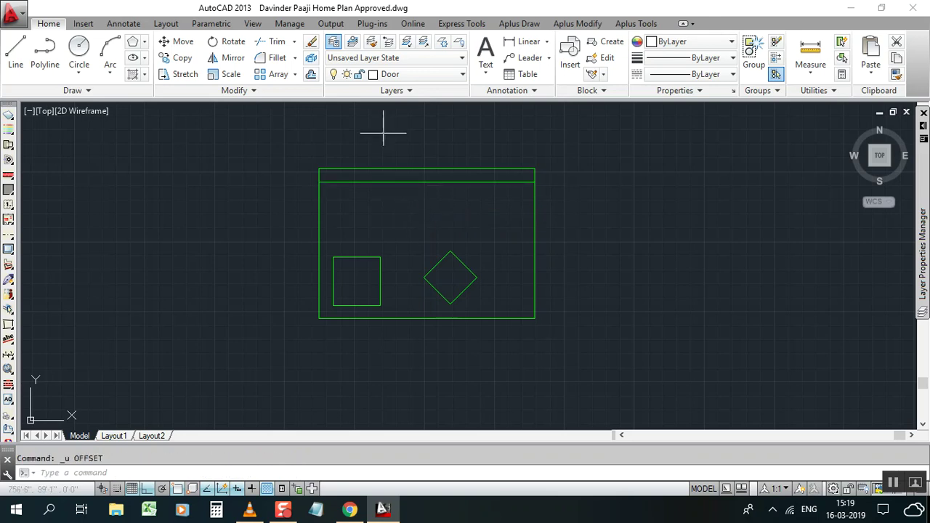
Step: Offset the upper inner line 5'-0" down as a white copy on the Door layer, then check the top edge's layer
text(o)
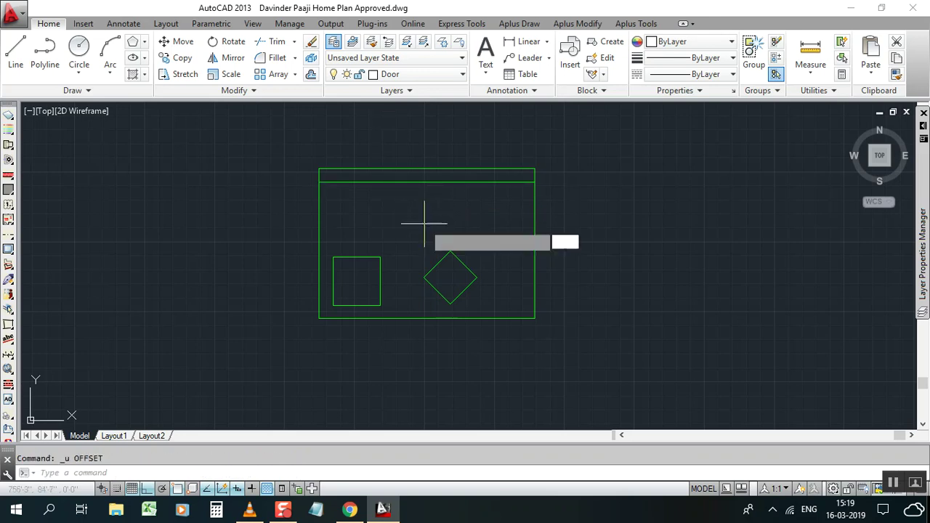
key(Return)
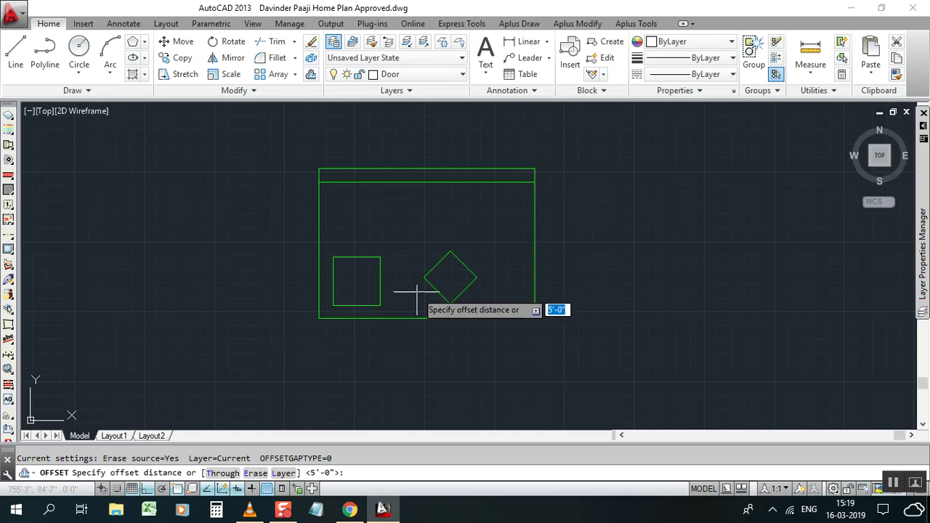
text(l)
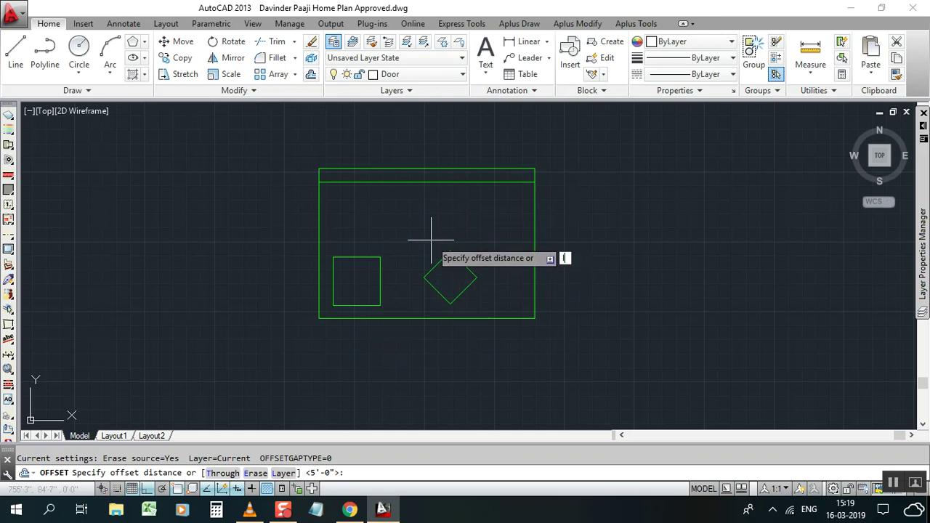
key(Return)
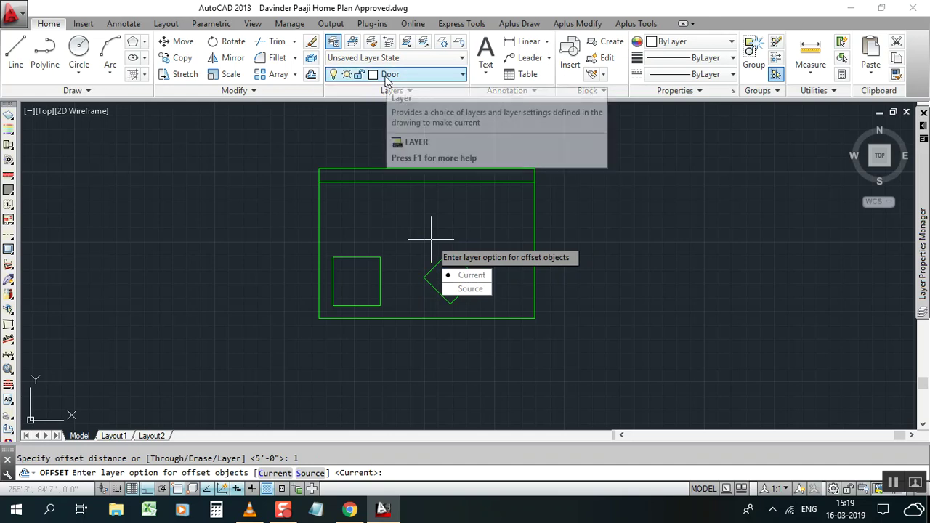
click(470, 275)
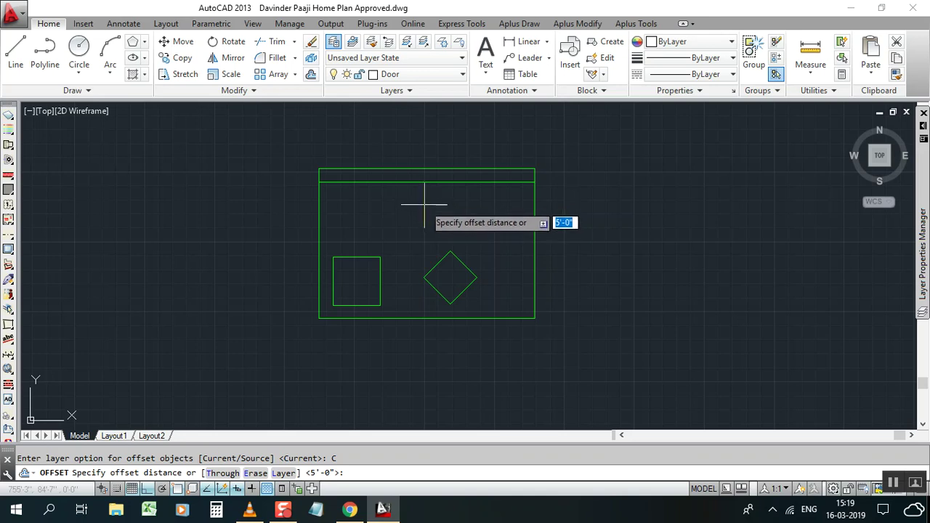
key(Return)
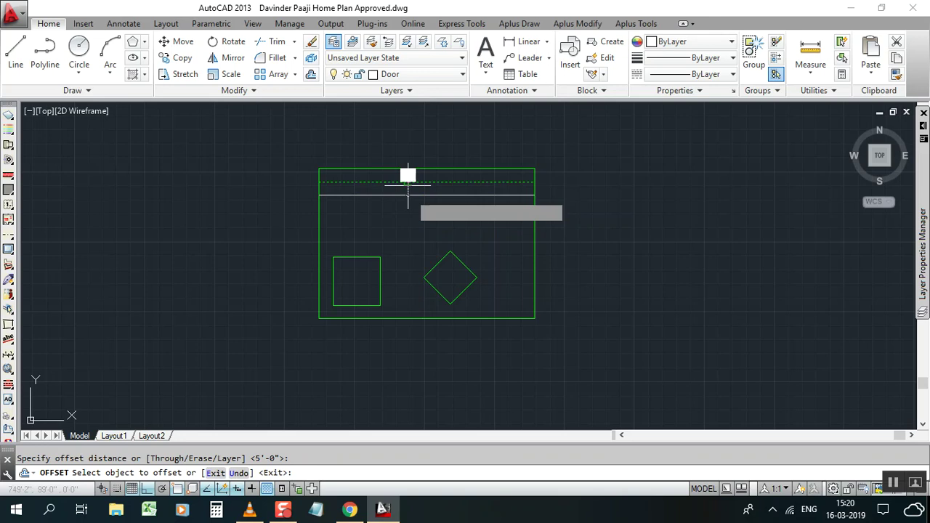
click(409, 182)
click(414, 223)
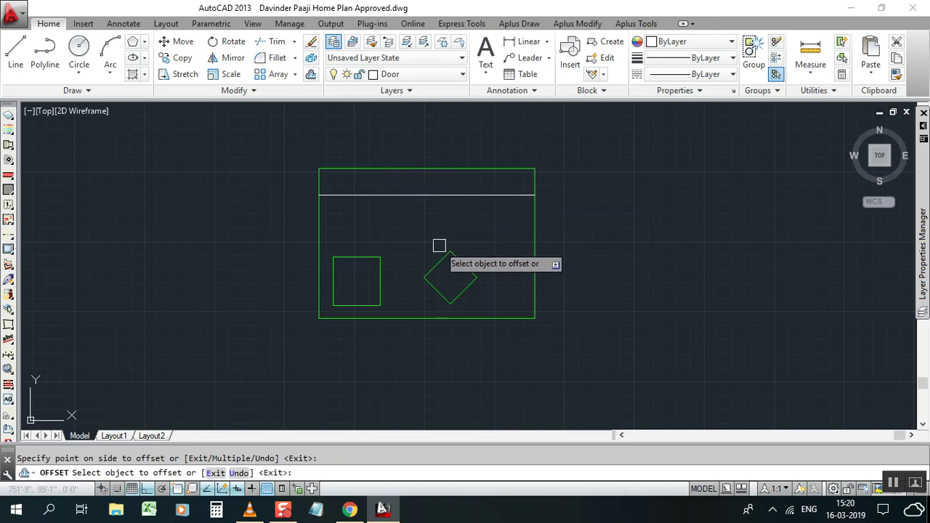
key(Escape)
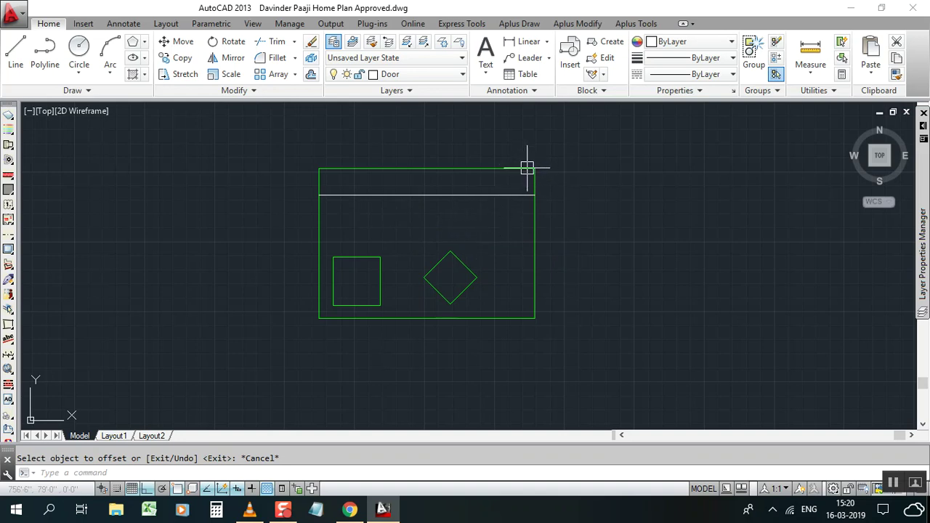
click(500, 169)
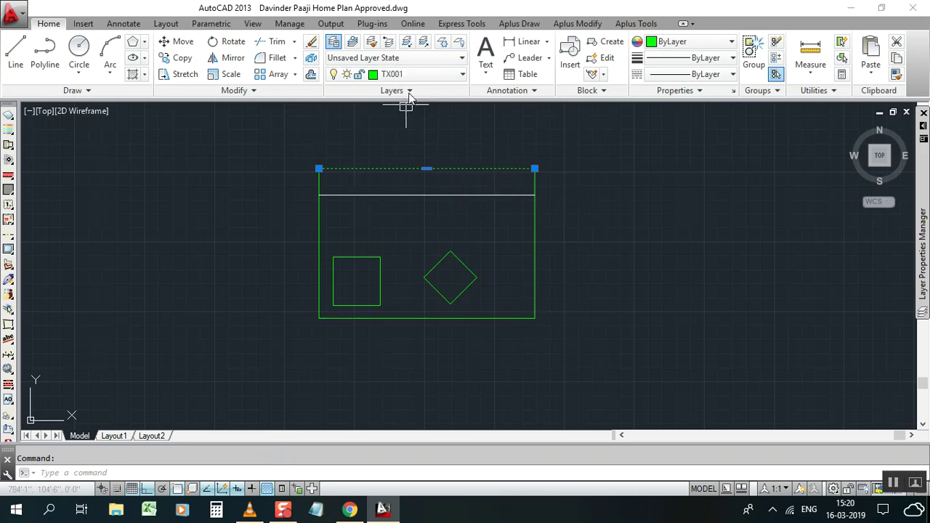
click(436, 74)
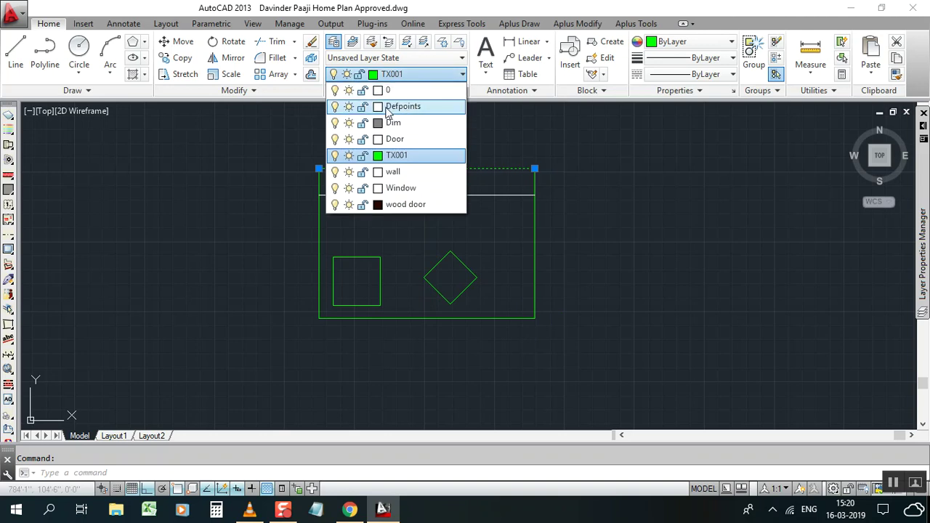
click(476, 125)
key(Escape)
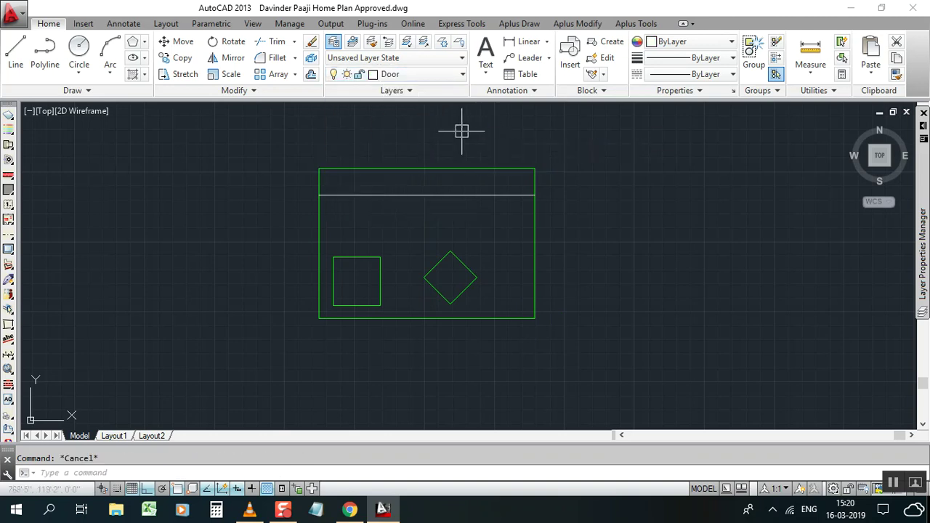
text(O)
key(Return)
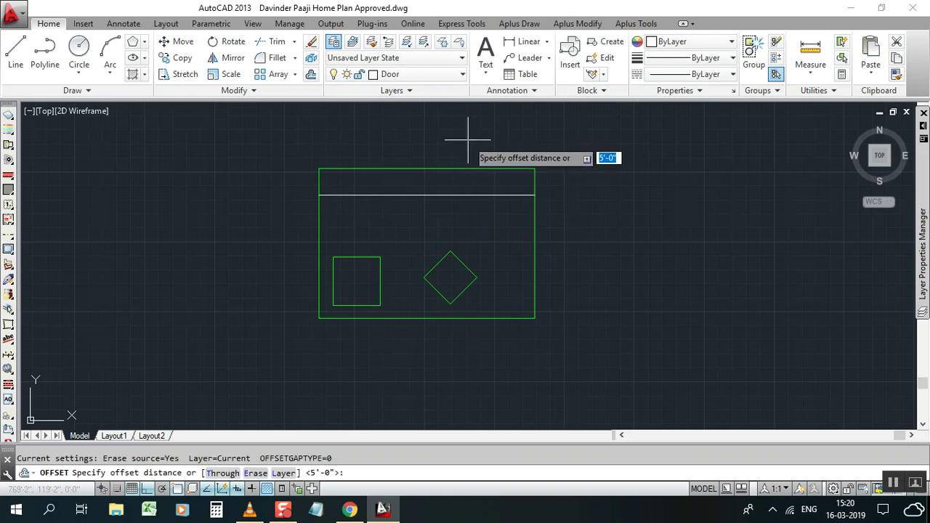
key(Escape)
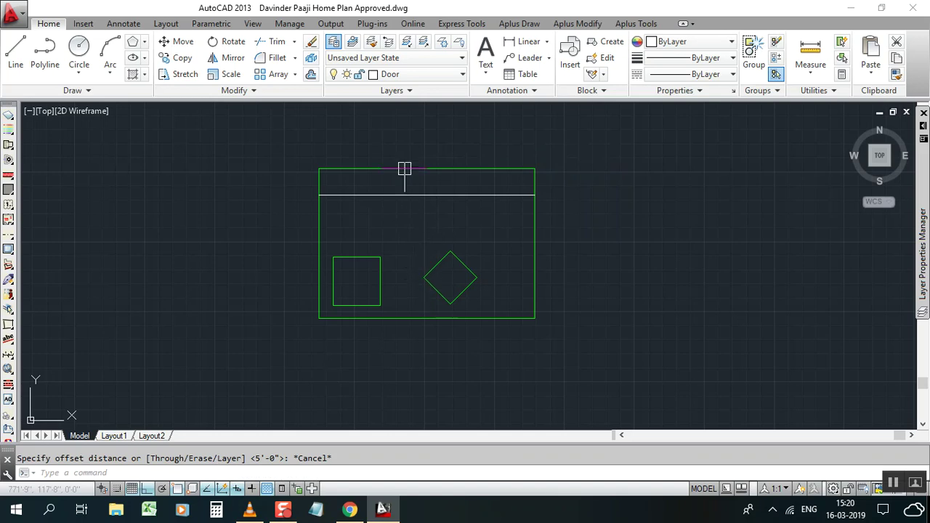
click(475, 142)
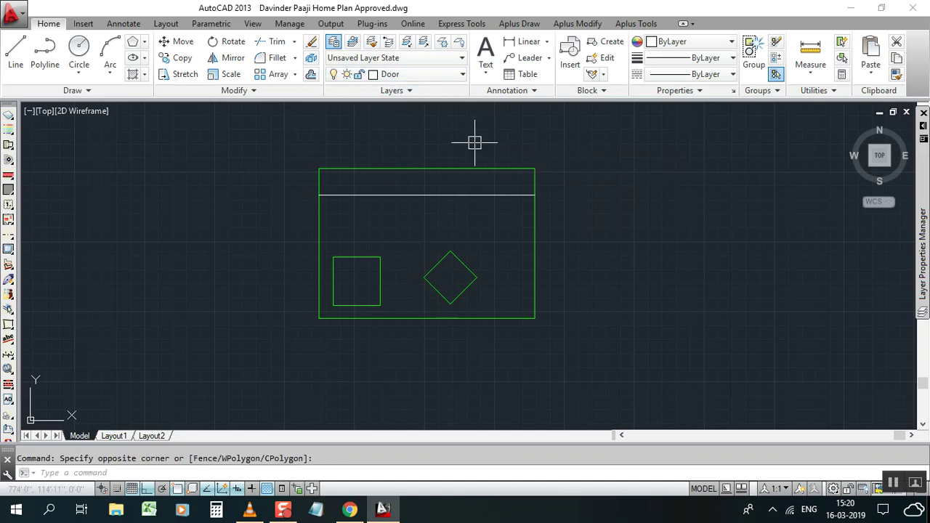